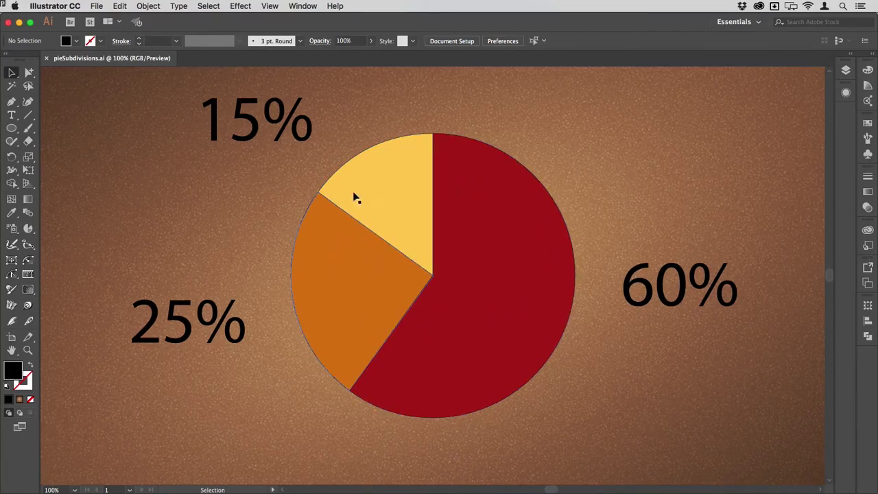
Step: Paste the sub-value list a=20%, b=10%, c=40%, d=30% below the 60% label, then deselect
{"action": "key", "text": "a"}
{"action": "key", "text": "v"}
{"action": "type", "text": "a=20% b=10% c=40% d=30%"}
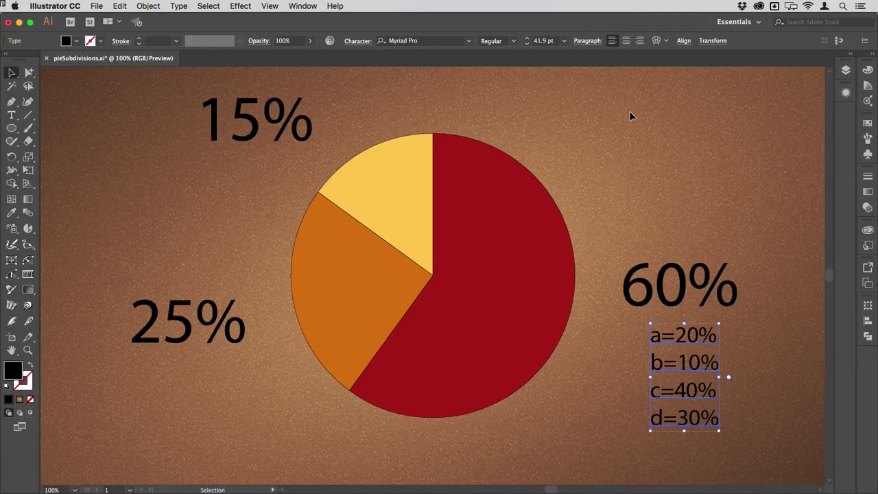
{"action": "left_click", "coordinate": [722, 338]}
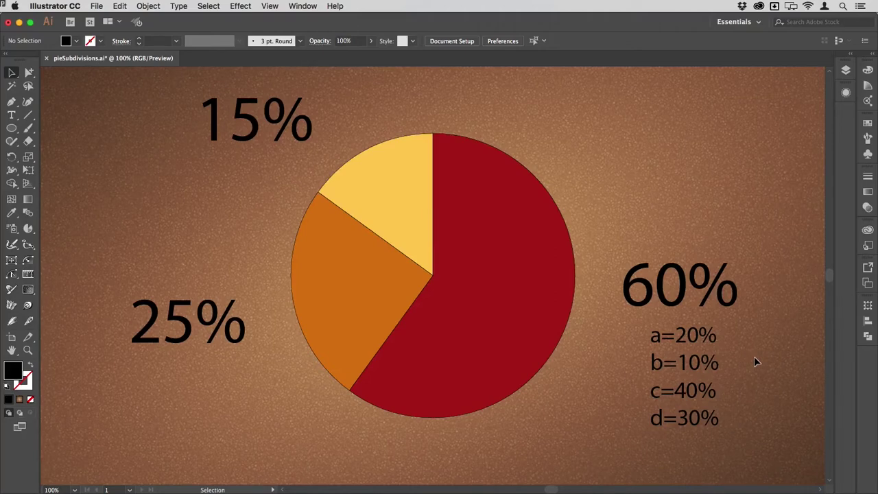
{"action": "scroll", "coordinate": [755, 356], "scroll_direction": "up", "scroll_amount": 1}
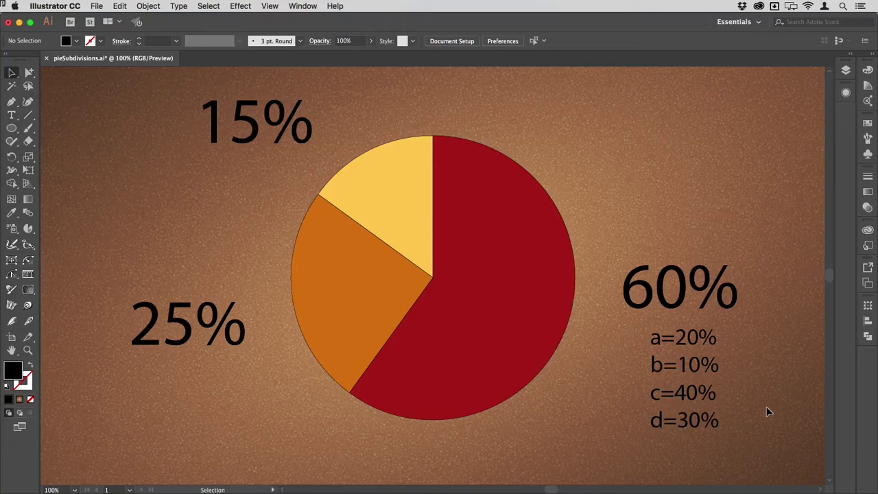
Step: Scale the pie chart uniformly to 120% through the Scale dialog
{"action": "left_click", "coordinate": [465, 255]}
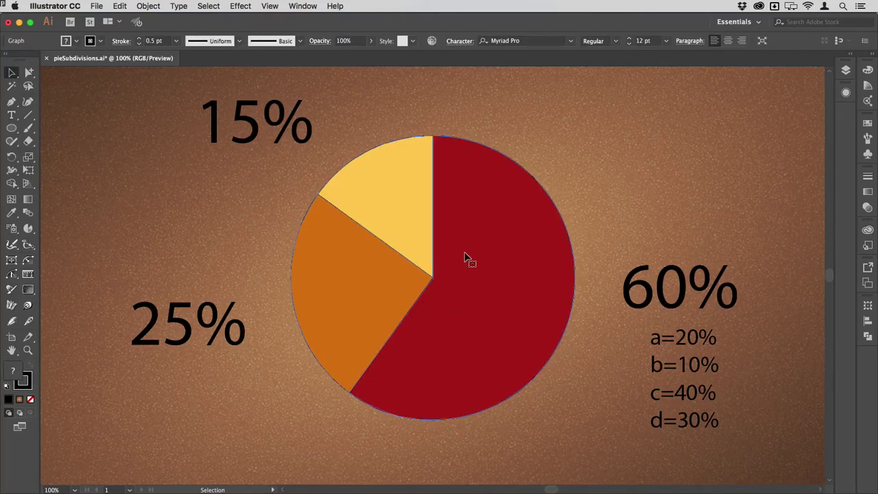
{"action": "key", "text": "super"}
{"action": "key", "text": "s"}
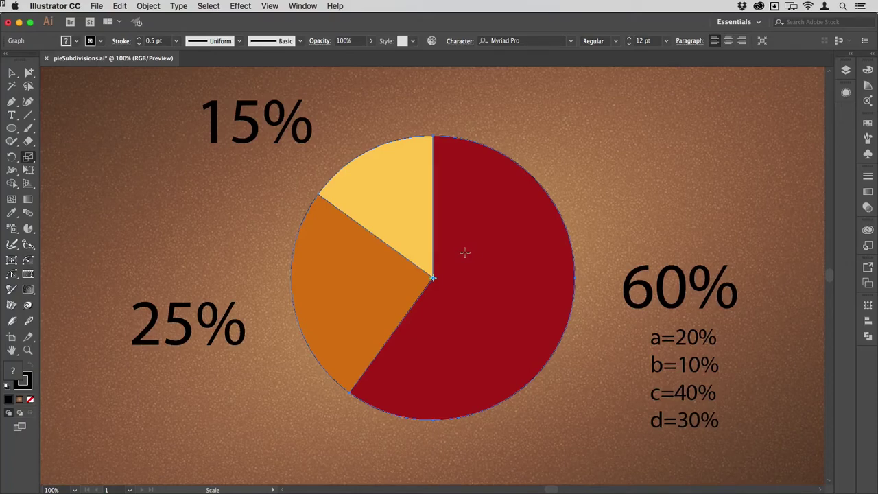
{"action": "key", "text": "Return"}
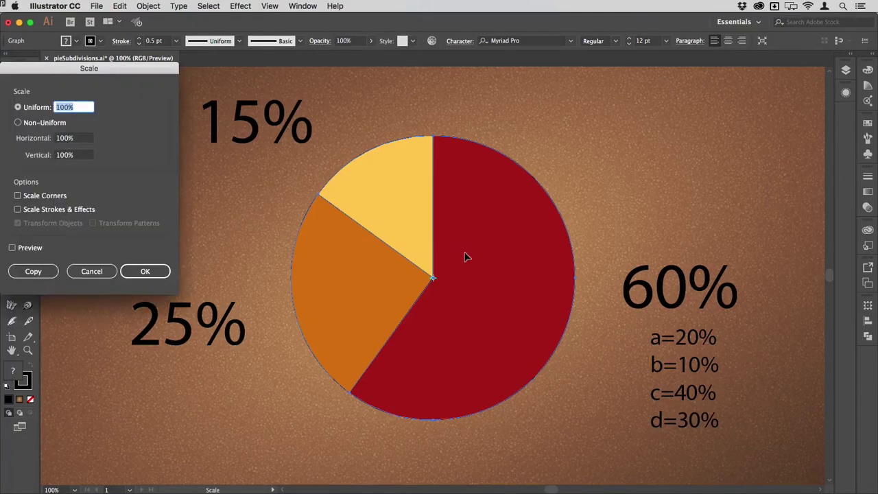
{"action": "type", "text": "120"}
{"action": "key", "text": "Return"}
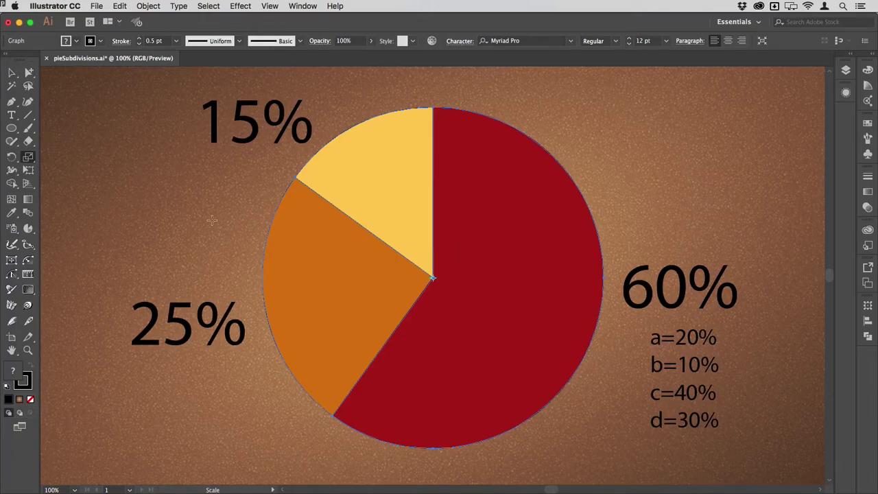
Step: Paste an original-size copy of the pie in front and centre it over the enlarged pie
{"action": "key", "text": "ctrl+d"}
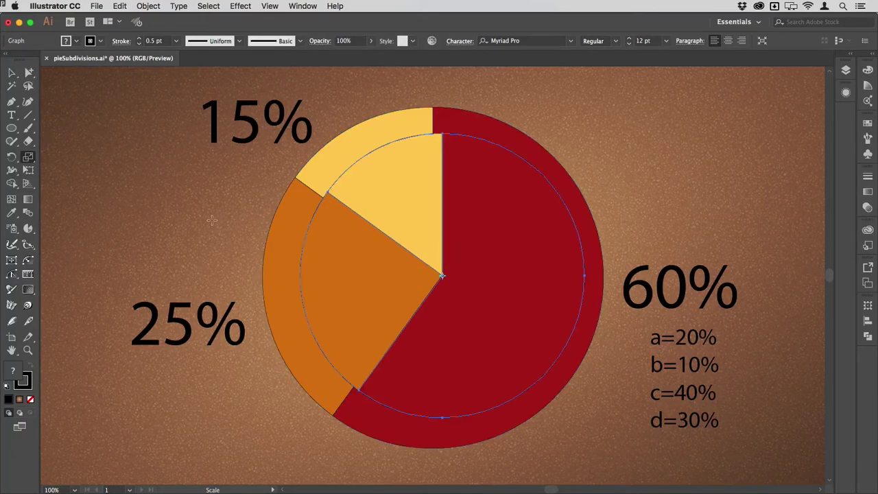
{"action": "left_click", "coordinate": [12, 72]}
{"action": "key", "text": "super+u"}
{"action": "mouse_move", "coordinate": [512, 288]}
{"action": "left_mouse_down"}
{"action": "mouse_move", "coordinate": [729, 237]}
{"action": "mouse_move", "coordinate": [590, 271]}
{"action": "mouse_move", "coordinate": [515, 276]}
{"action": "left_mouse_up"}
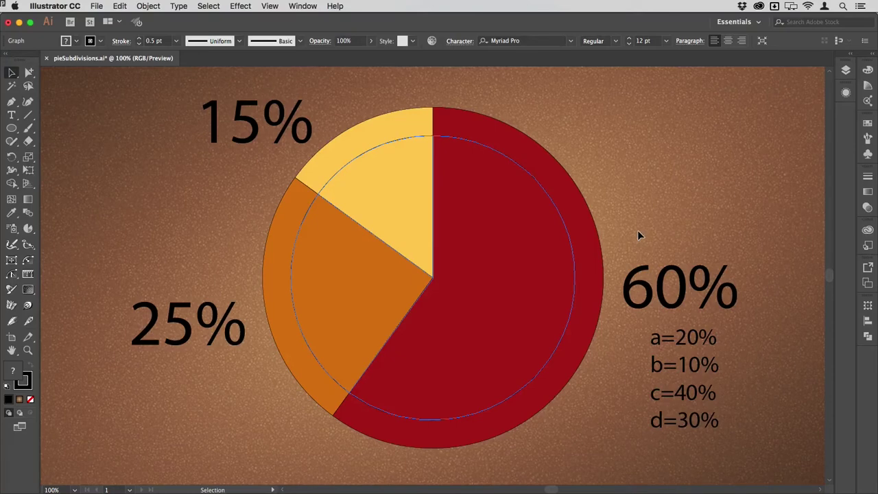
Step: Open the inner pie's graph data sheet and clear the old first-row values
{"action": "right_click", "coordinate": [498, 225]}
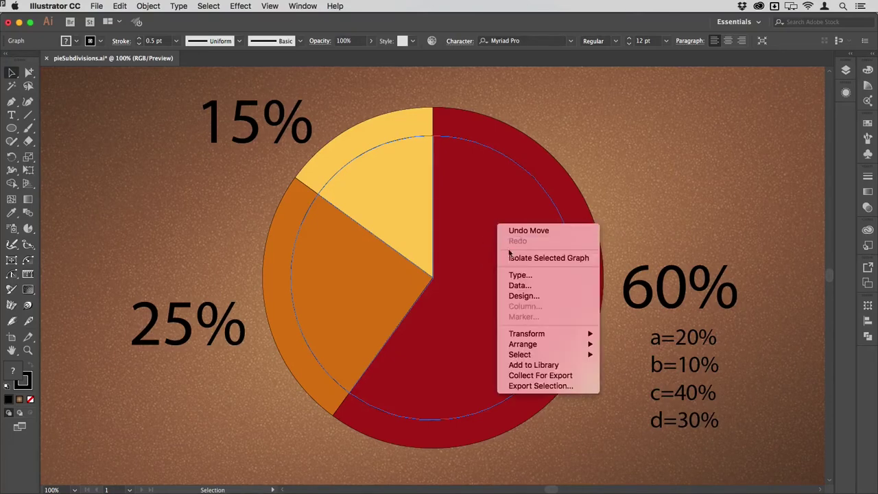
{"action": "left_click", "coordinate": [519, 285]}
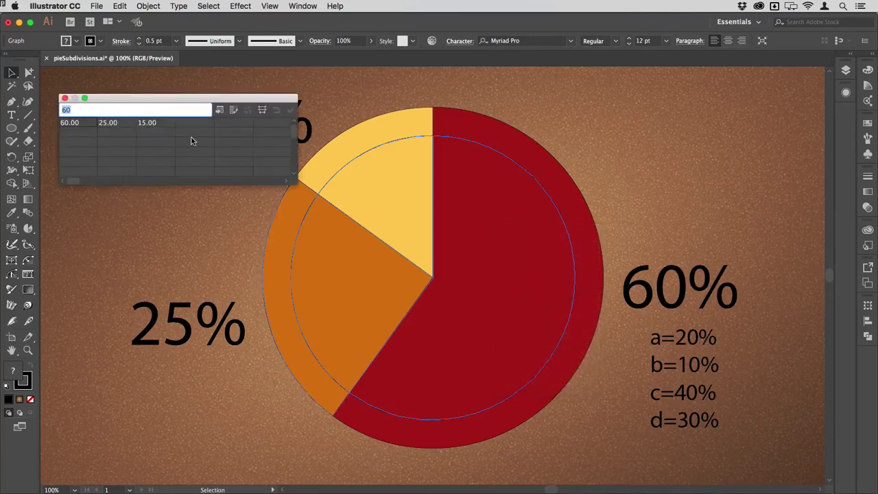
{"action": "key", "text": "BackSpace"}
{"action": "key", "text": "Tab"}
{"action": "key", "text": "BackSpace"}
{"action": "key", "text": "Tab"}
{"action": "key", "text": "BackSpace"}
{"action": "key", "text": "Tab"}
{"action": "left_click", "coordinate": [88, 122]}
{"action": "left_click_drag", "start_coordinate": [114, 98], "coordinate": [112, 84]}
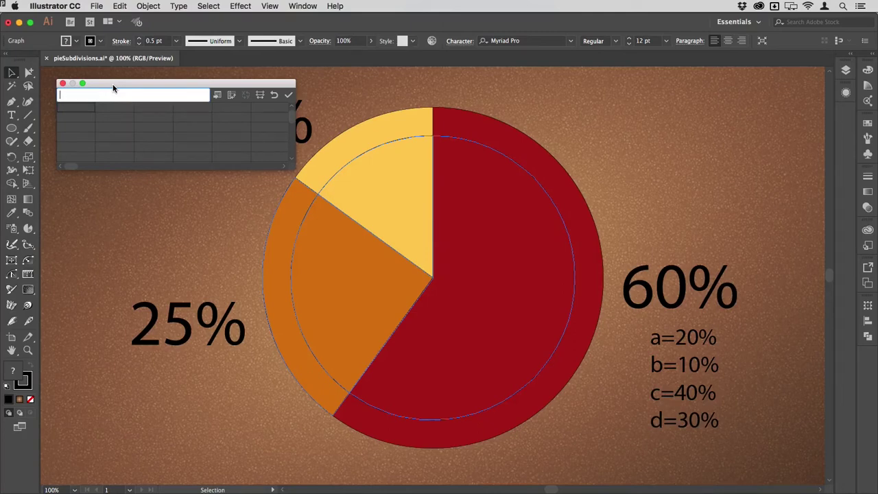
Step: Enter the new row values 12, 6, 24, 18, 25 and 15
{"action": "type", "text": "12"}
{"action": "key", "text": "Tab"}
{"action": "key", "text": "Tab"}
{"action": "key", "text": "Tab"}
{"action": "key", "text": "Tab"}
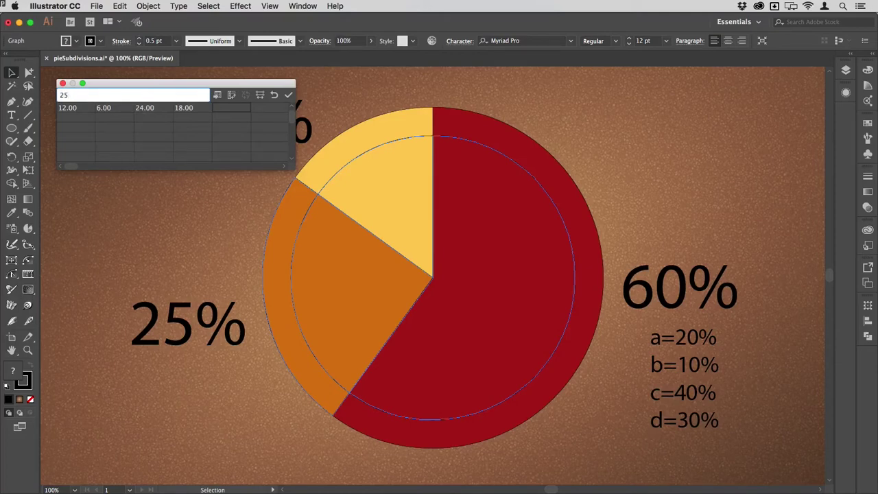
{"action": "key", "text": "Tab"}
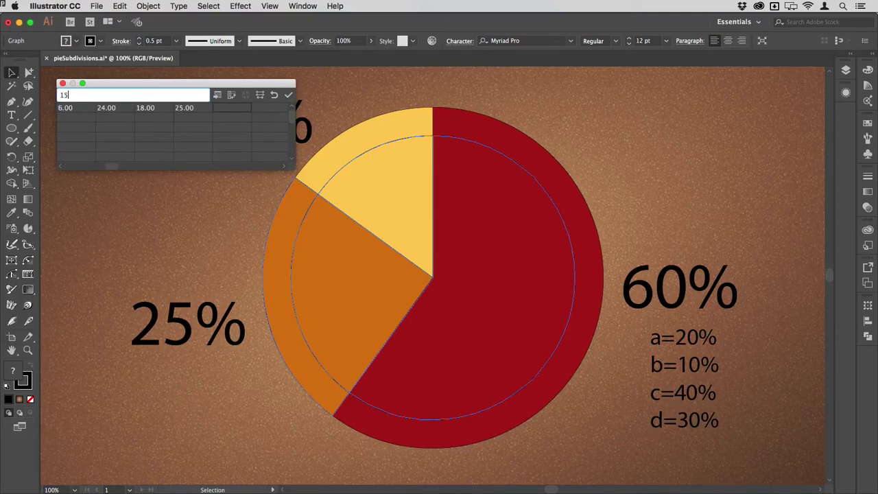
{"action": "key", "text": "Tab"}
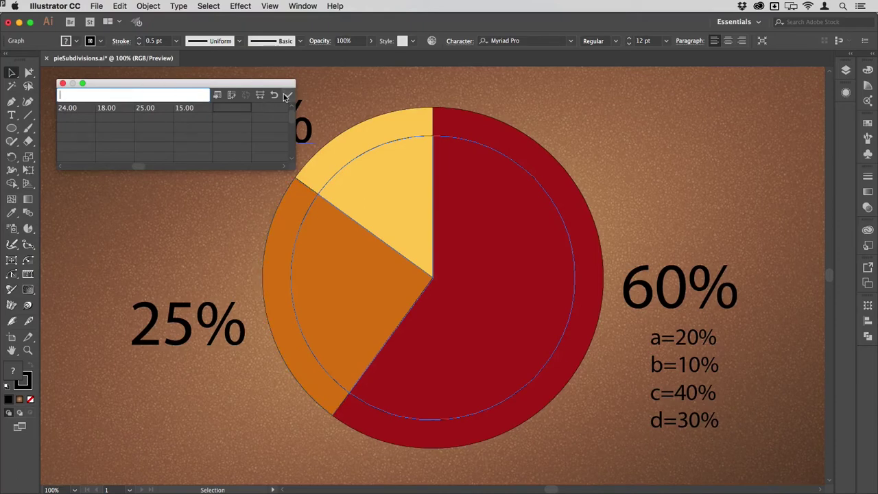
Step: Apply the new data so the inner pie shows six slices, then fill them all dark red
{"action": "left_click", "coordinate": [288, 95]}
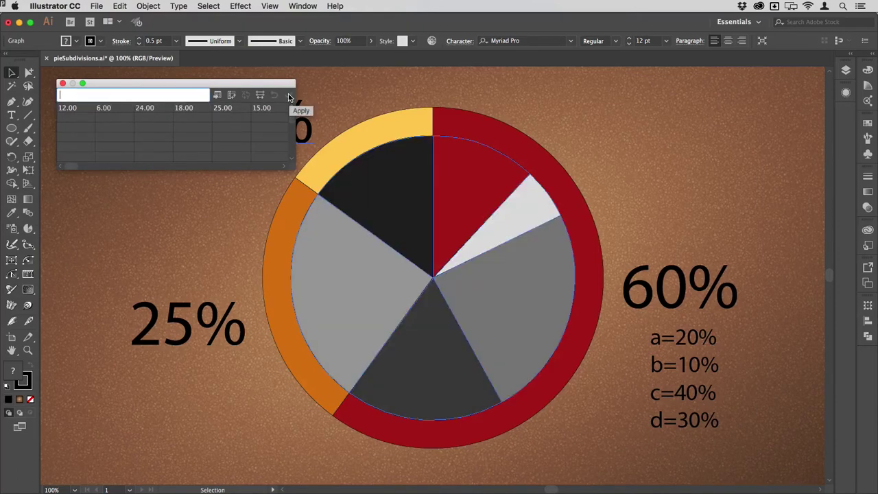
{"action": "left_click", "coordinate": [63, 83]}
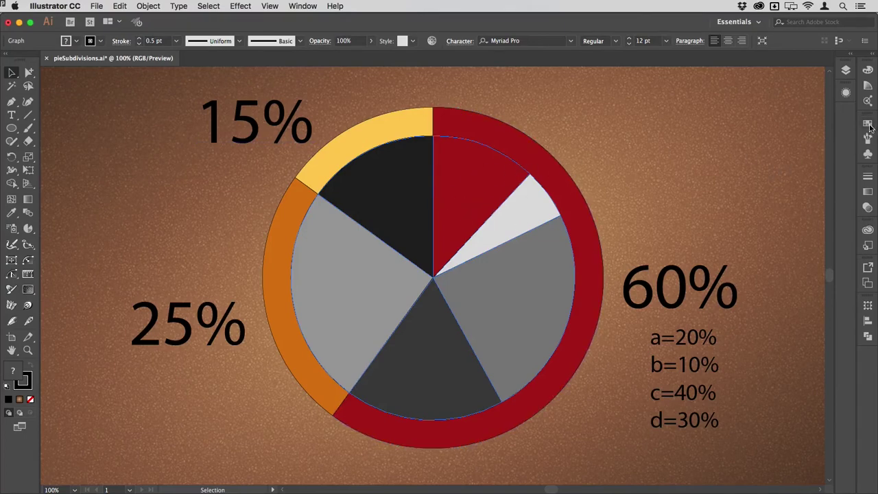
{"action": "left_click", "coordinate": [867, 124]}
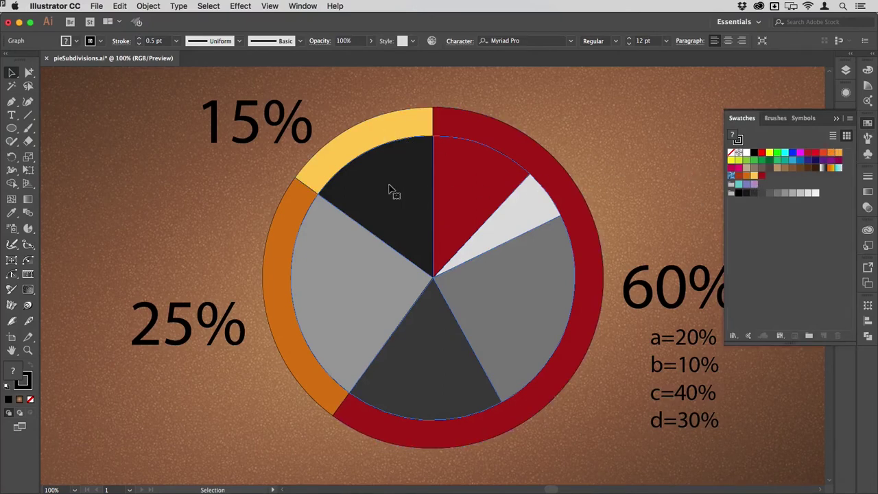
{"action": "left_click_drag", "start_coordinate": [758, 177], "coordinate": [385, 194]}
{"action": "left_click_drag", "start_coordinate": [754, 177], "coordinate": [316, 282]}
{"action": "left_click_drag", "start_coordinate": [754, 175], "coordinate": [360, 274]}
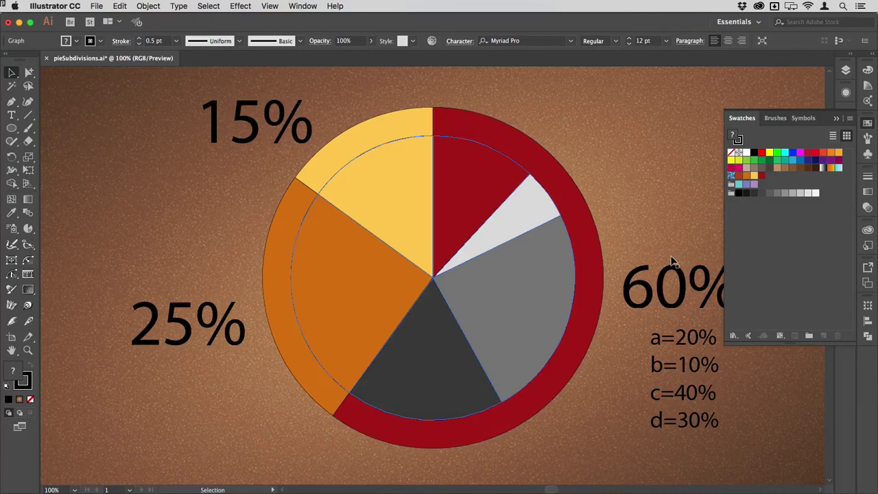
{"action": "left_click", "coordinate": [760, 178]}
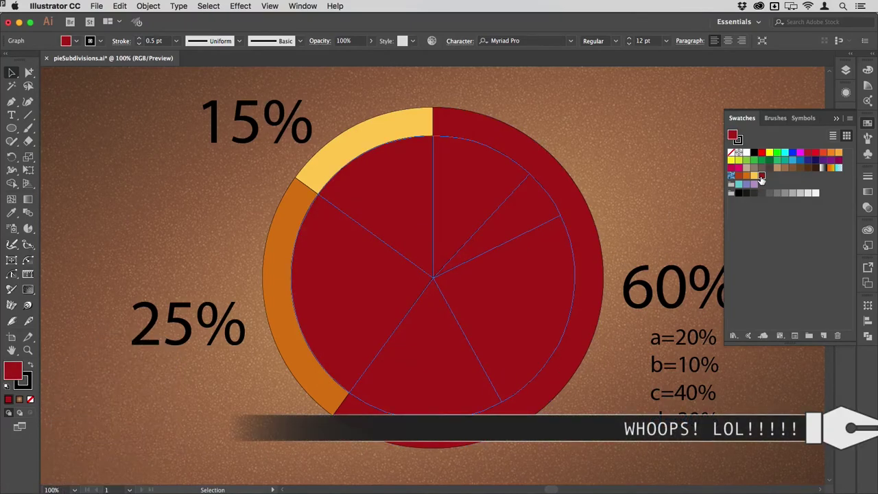
{"action": "key", "text": "super+z"}
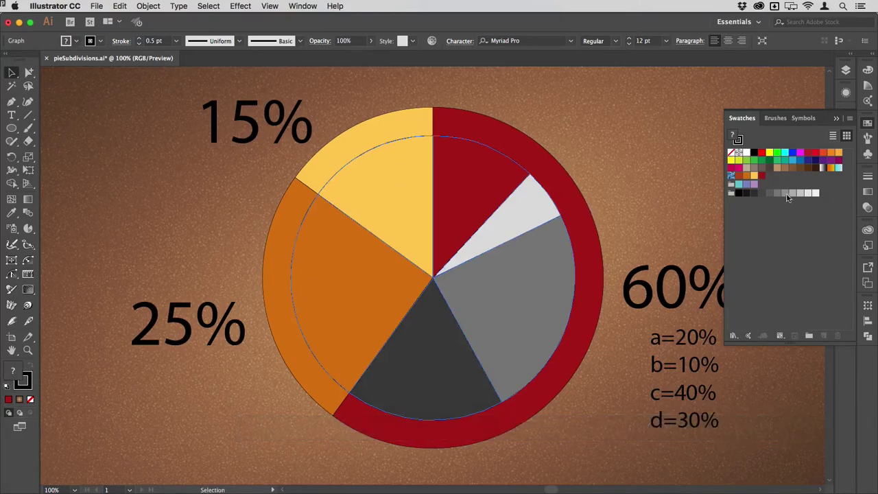
{"action": "left_click", "coordinate": [762, 177]}
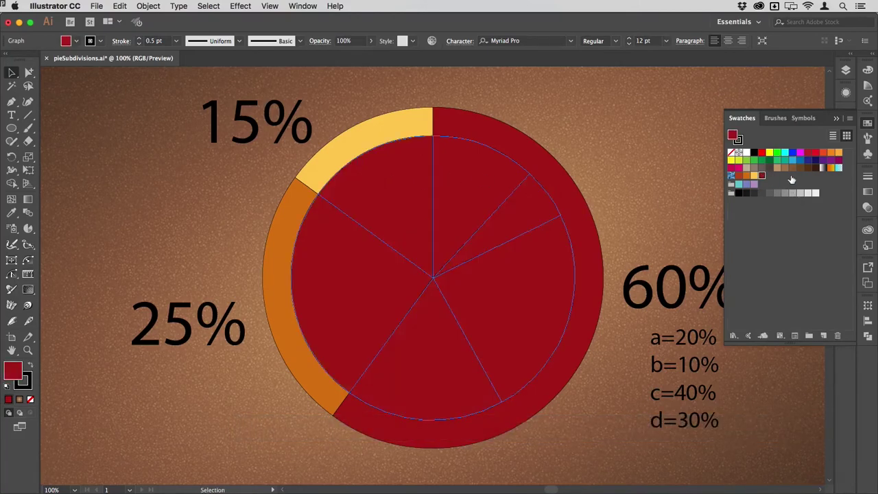
Step: Fill the four right-side inner wedges with graded shades of red and pink
{"action": "left_click", "coordinate": [867, 86]}
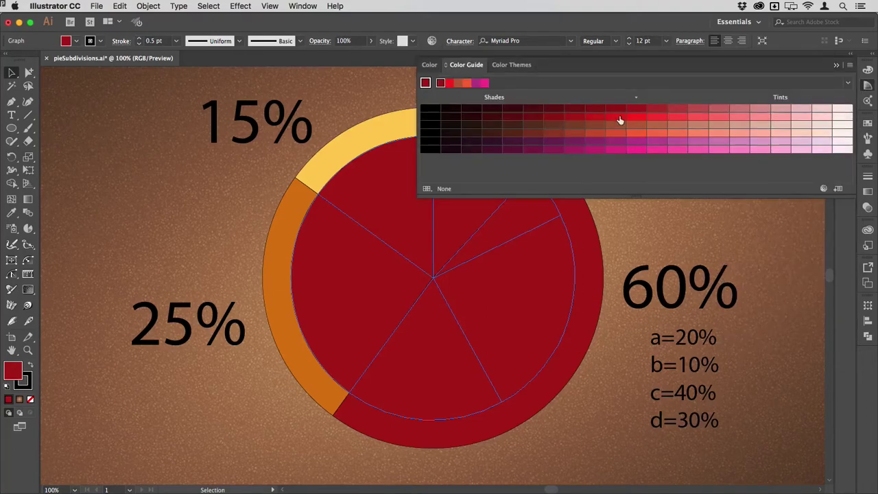
{"action": "left_click", "coordinate": [29, 73], "text": "alt"}
{"action": "left_click", "coordinate": [28, 74]}
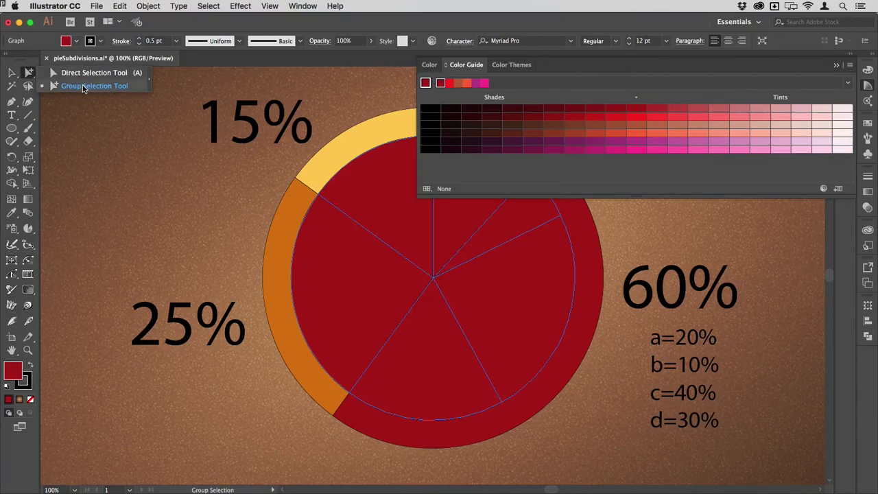
{"action": "left_click", "coordinate": [83, 87]}
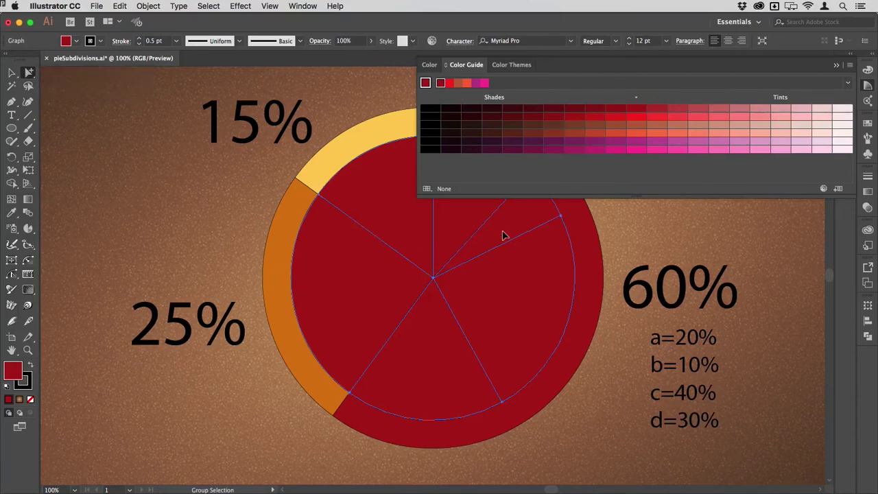
{"action": "left_click", "coordinate": [530, 216]}
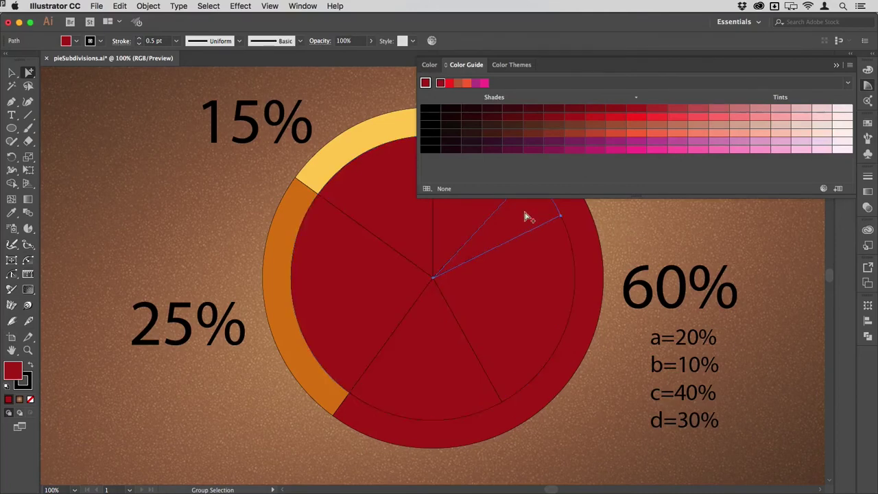
{"action": "left_click", "coordinate": [636, 116]}
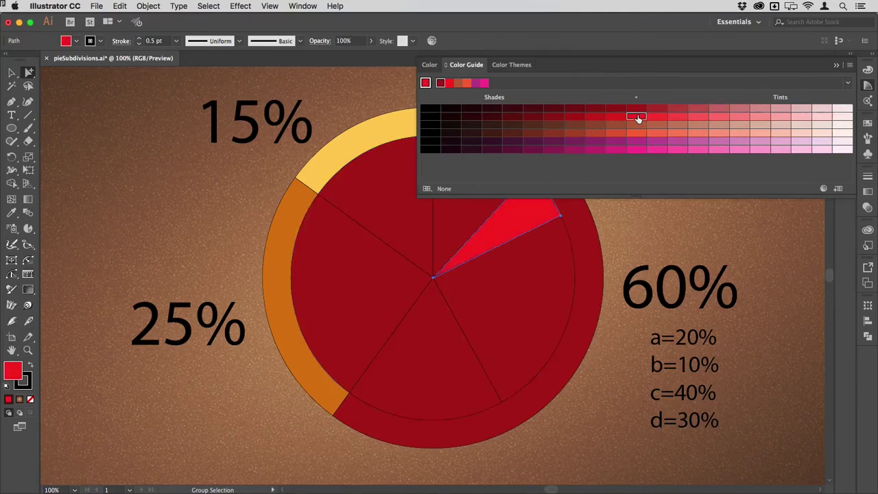
{"action": "left_click", "coordinate": [525, 309]}
{"action": "left_click", "coordinate": [677, 116]}
{"action": "left_click", "coordinate": [453, 338]}
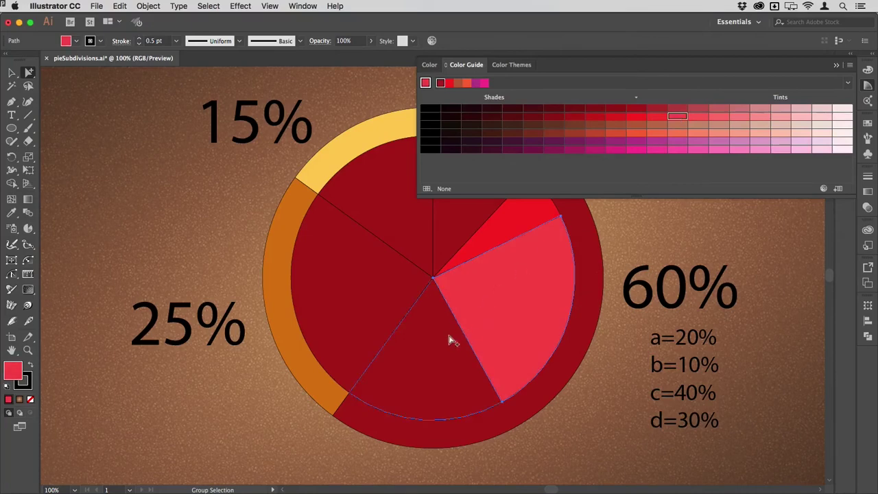
{"action": "left_click", "coordinate": [719, 118]}
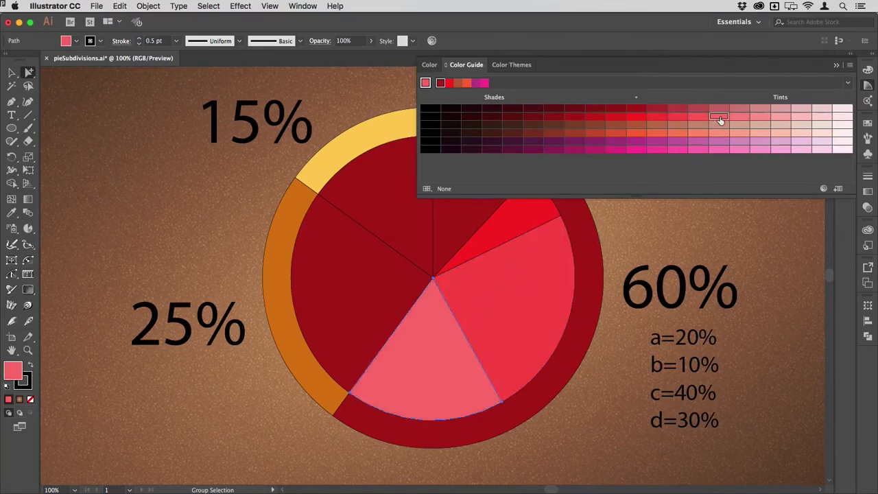
{"action": "left_click", "coordinate": [450, 228]}
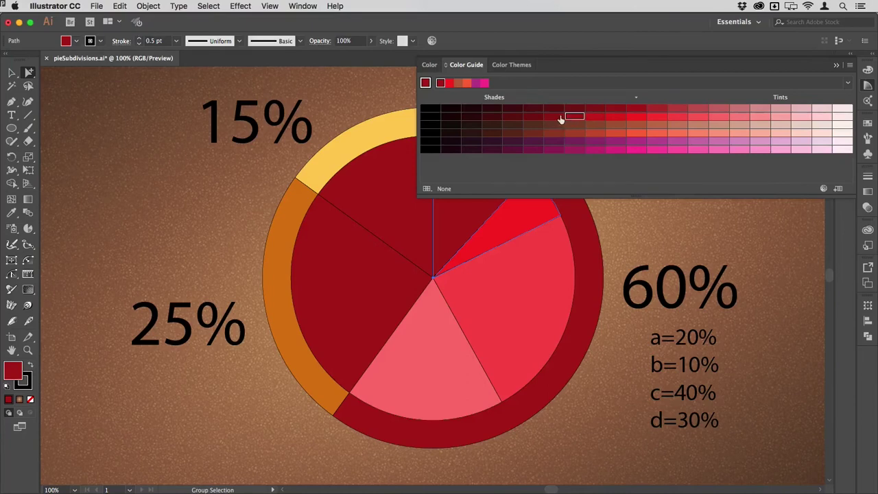
{"action": "left_click", "coordinate": [533, 118]}
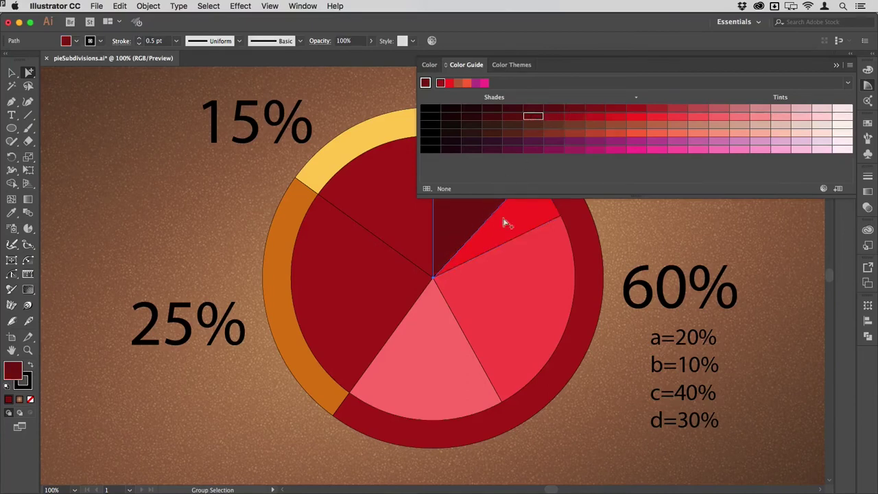
Step: Colour the upper-left inner wedge yellow and the left wedge orange, then deselect
{"action": "left_click", "coordinate": [343, 212]}
{"action": "key", "text": "v"}
{"action": "left_click", "coordinate": [868, 124]}
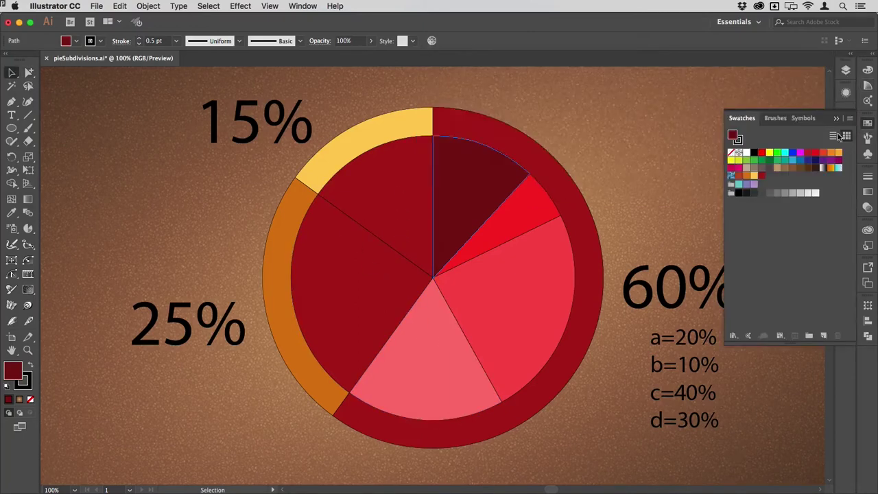
{"action": "left_click_drag", "start_coordinate": [755, 176], "coordinate": [401, 203]}
{"action": "left_click_drag", "start_coordinate": [747, 175], "coordinate": [314, 269]}
{"action": "left_click", "coordinate": [867, 124]}
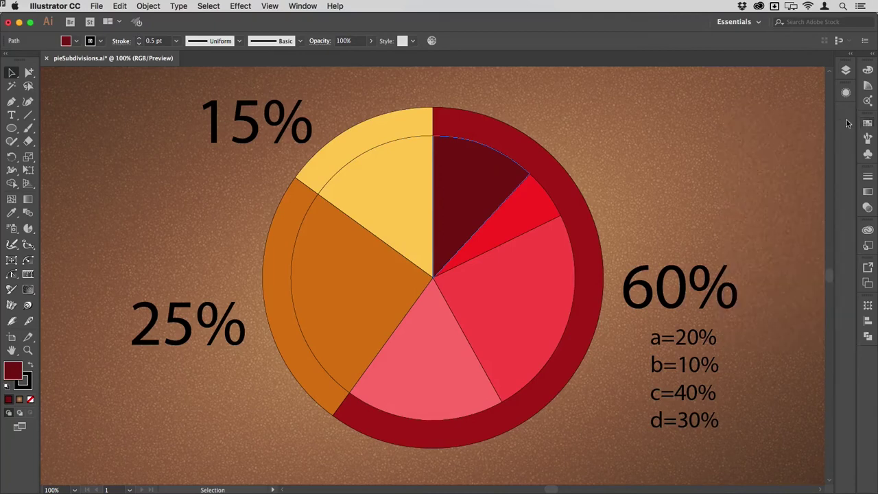
{"action": "left_click", "coordinate": [173, 214]}
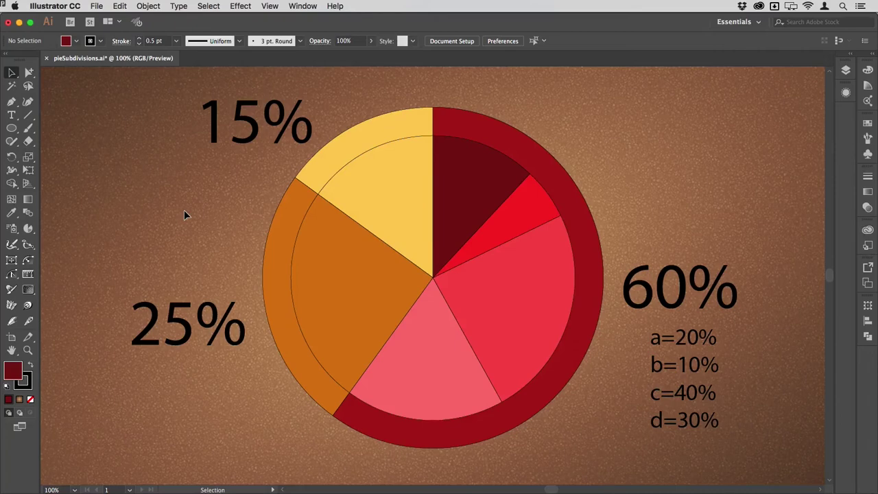
Step: Draw a dark-red circle, centre it on the pie and scale it to about 146 mm
{"action": "key", "text": "l"}
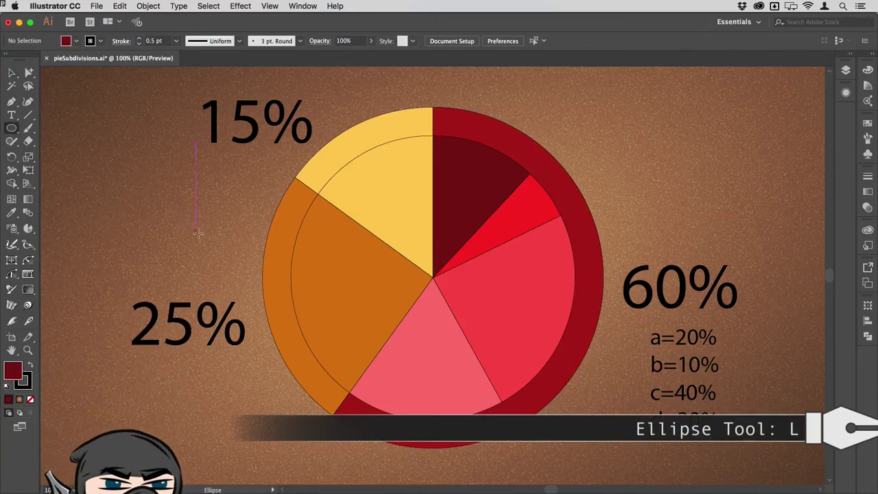
{"action": "mouse_move", "coordinate": [196, 237]}
{"action": "left_mouse_down"}
{"action": "mouse_move", "coordinate": [275, 302]}
{"action": "mouse_move", "coordinate": [293, 334]}
{"action": "left_mouse_up"}
{"action": "left_click_drag", "start_coordinate": [198, 241], "coordinate": [432, 280]}
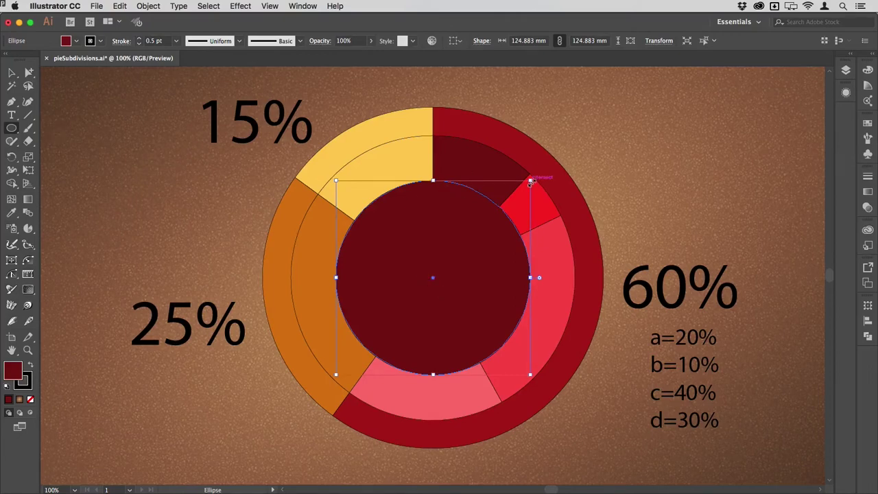
{"action": "left_click_drag", "start_coordinate": [531, 182], "coordinate": [608, 166]}
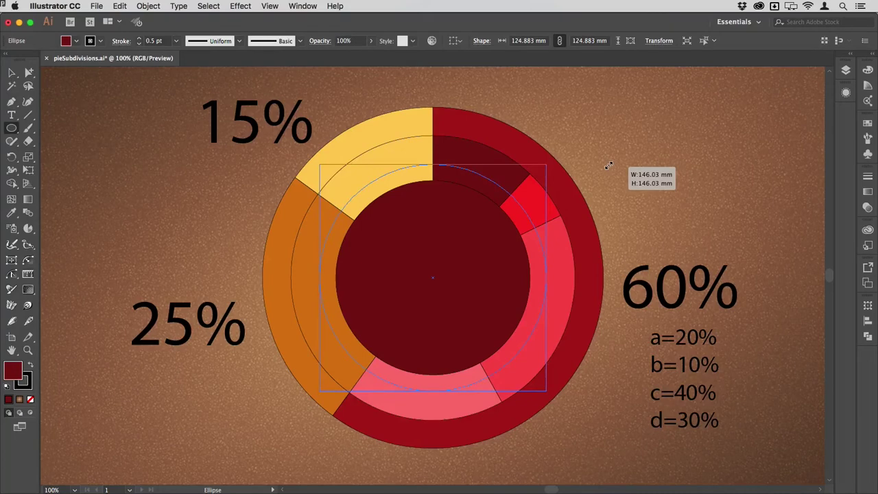
{"action": "left_click_drag", "start_coordinate": [608, 166], "coordinate": [607, 164]}
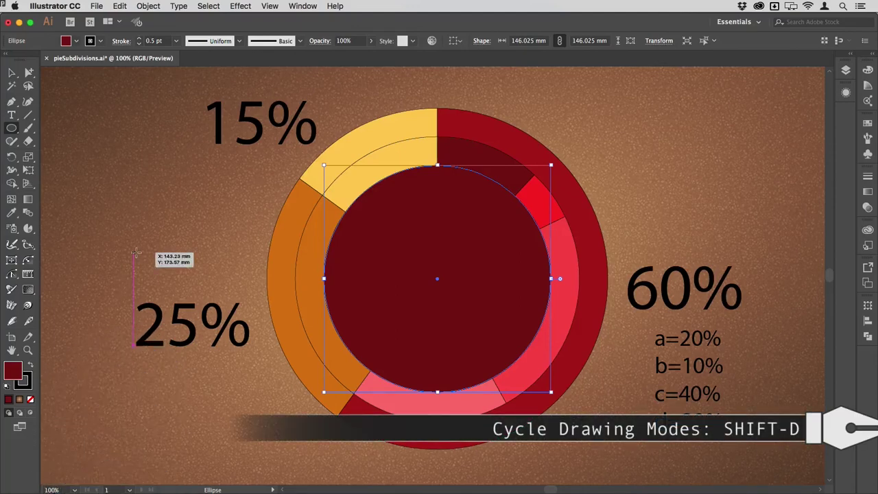
Step: Draw a 215 mm circle behind, from the chart's centre to its outer edge
{"action": "left_click", "coordinate": [19, 413]}
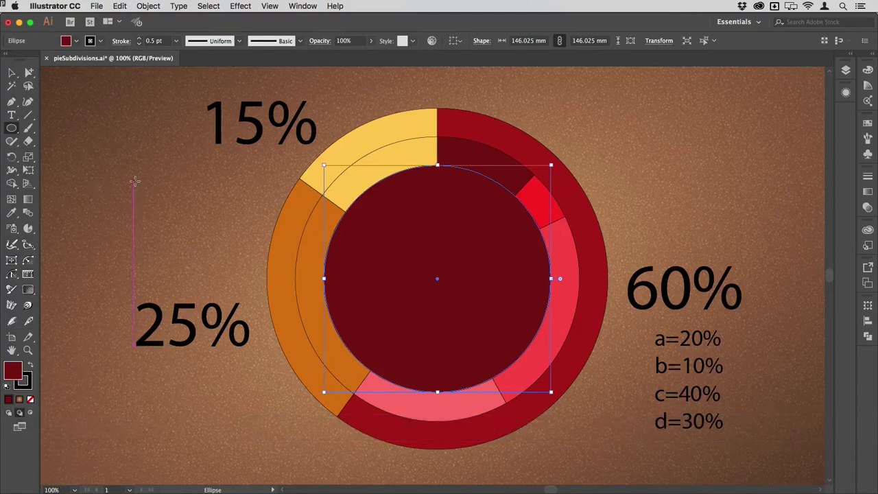
{"action": "key", "text": "super+shift+a"}
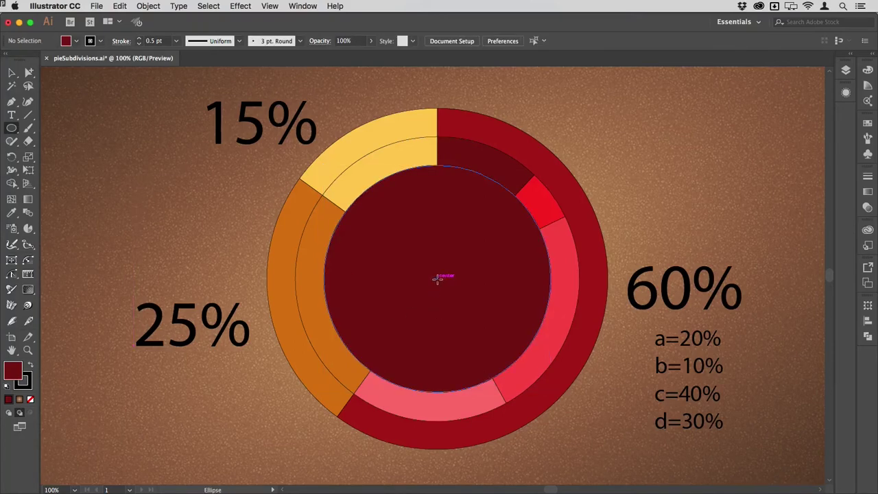
{"action": "left_click_drag", "start_coordinate": [437, 278], "coordinate": [605, 392]}
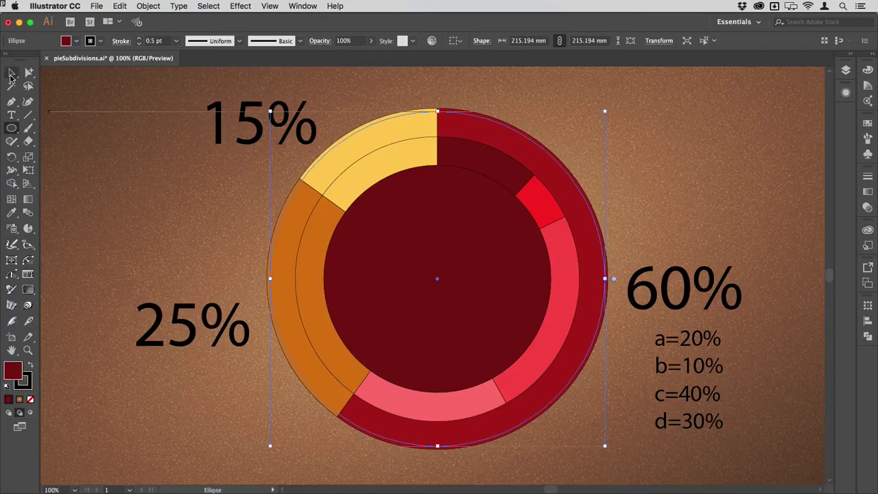
Step: Move the large circle above the graphs in Layers and combine both circles into a compound ring
{"action": "left_click", "coordinate": [11, 74]}
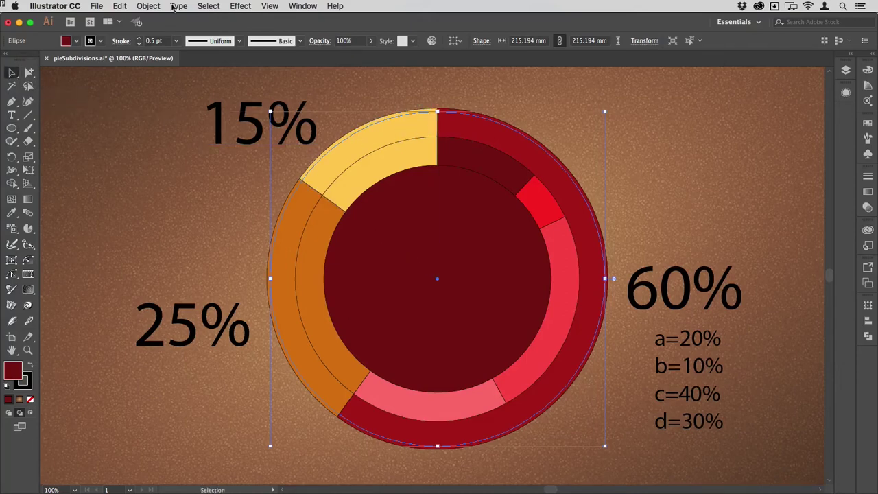
{"action": "left_click", "coordinate": [148, 6]}
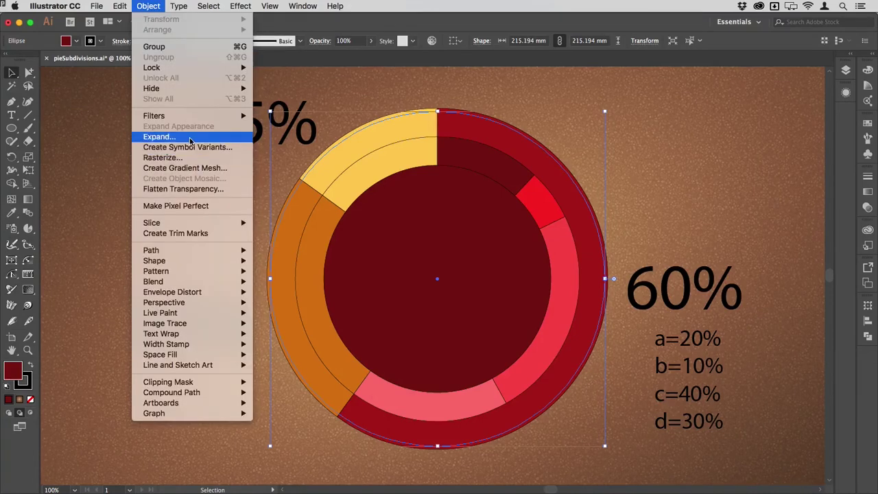
{"action": "left_click", "coordinate": [158, 6]}
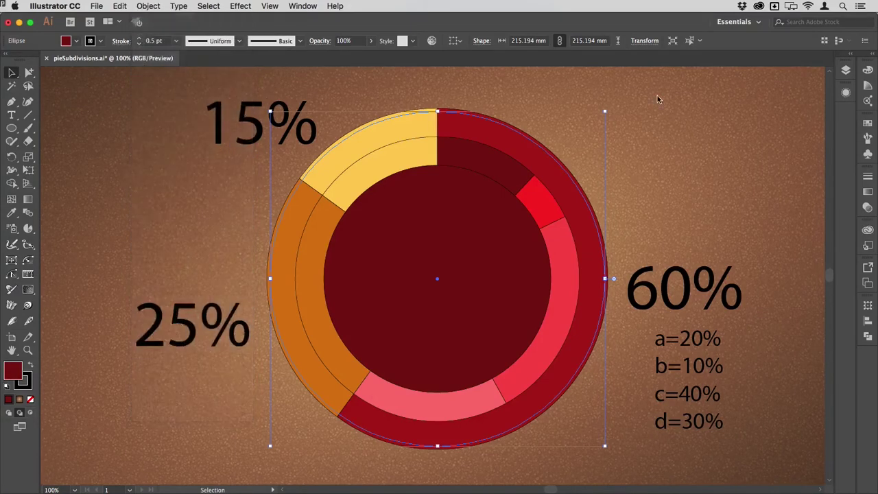
{"action": "left_click", "coordinate": [847, 68]}
{"action": "left_click", "coordinate": [779, 175]}
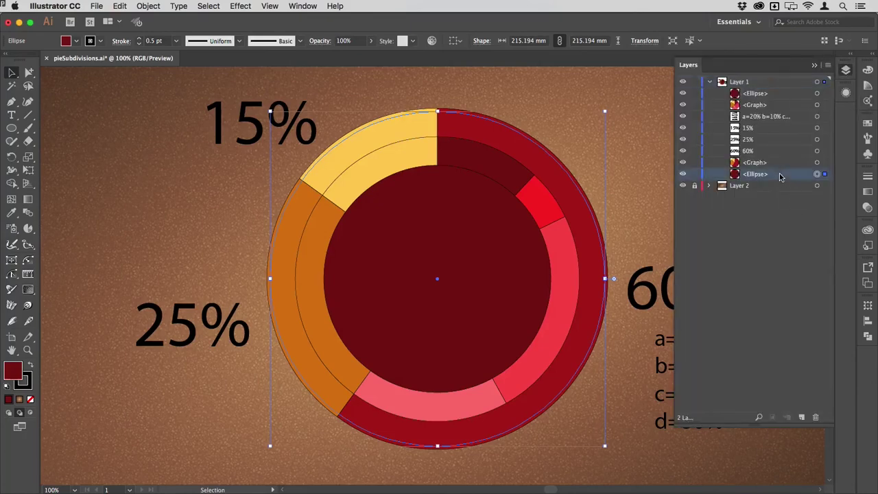
{"action": "left_click_drag", "start_coordinate": [779, 175], "coordinate": [772, 99]}
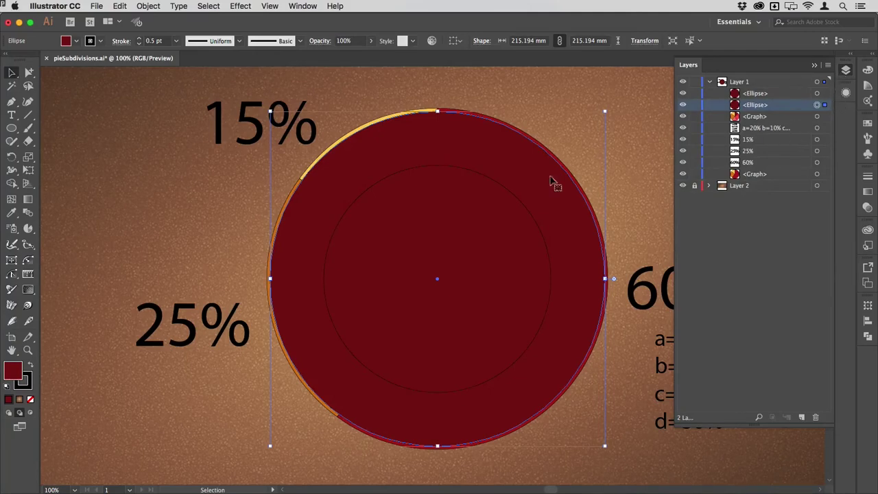
{"action": "left_click", "coordinate": [474, 197], "text": "shift"}
{"action": "key", "text": "super"}
{"action": "key", "text": "super+8"}
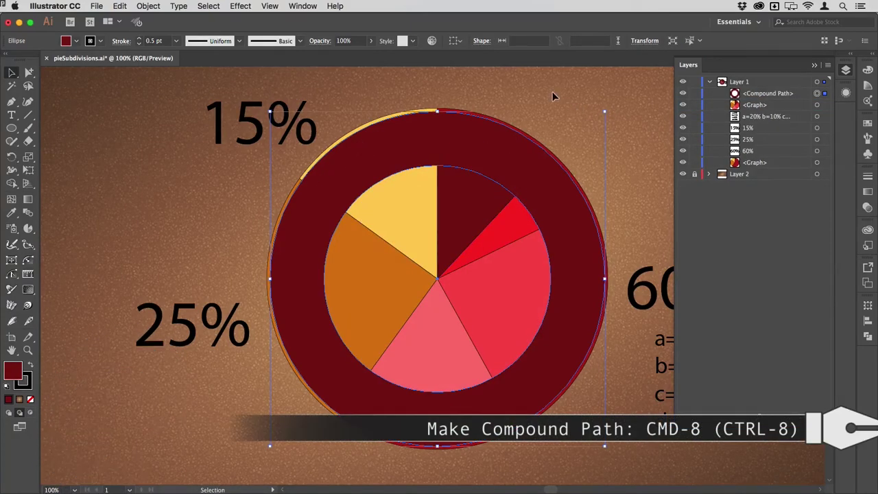
Step: Clip both pie graphs with the ring using a clipping mask, then deselect
{"action": "left_click", "coordinate": [402, 292], "text": "shift"}
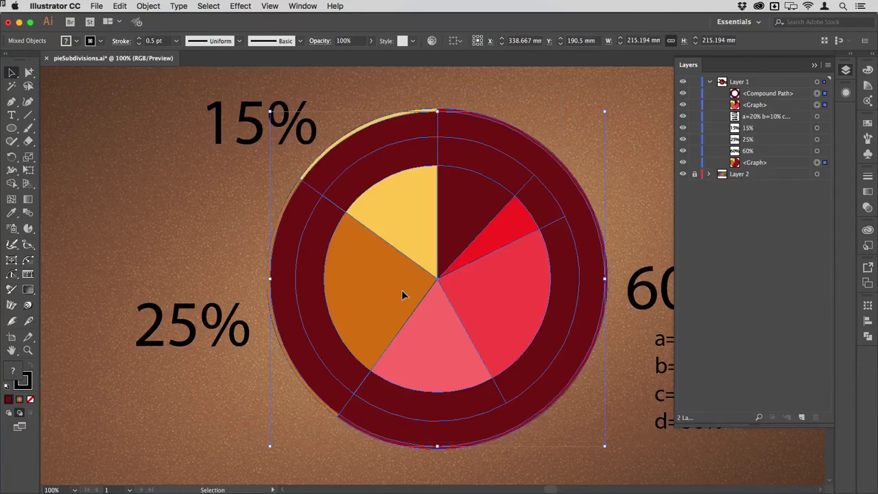
{"action": "key", "text": "super"}
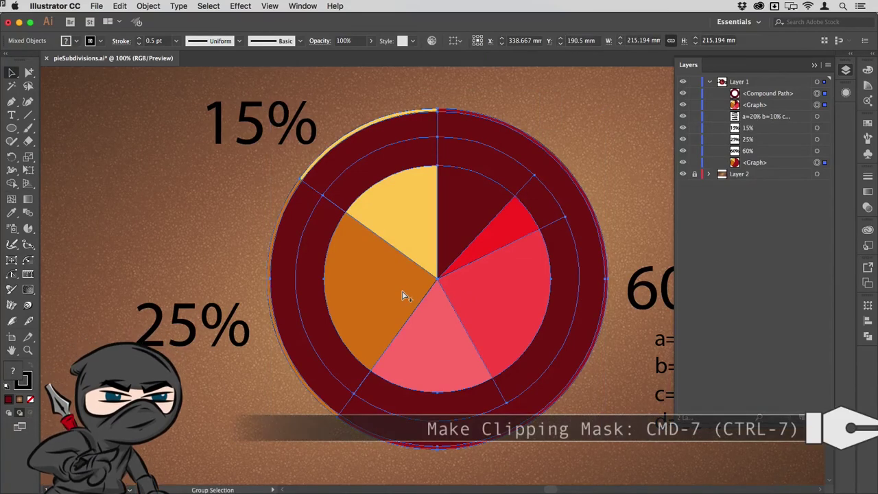
{"action": "key", "text": "super+7"}
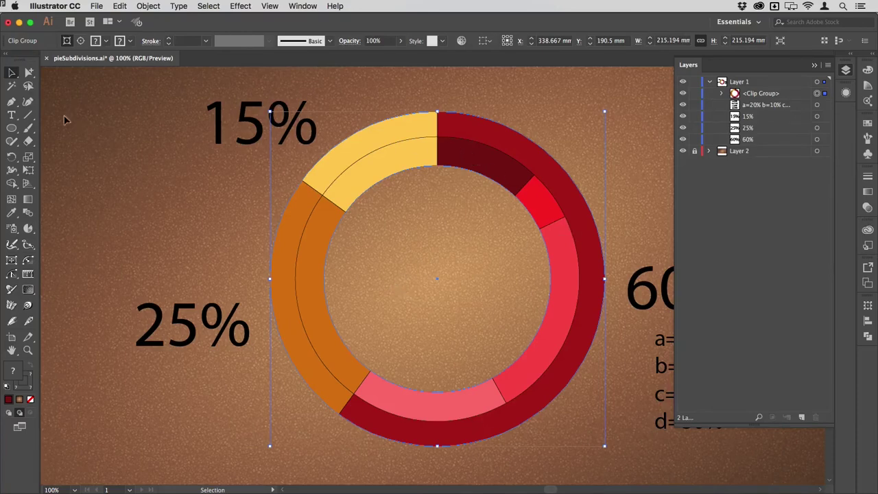
{"action": "left_click", "coordinate": [186, 101]}
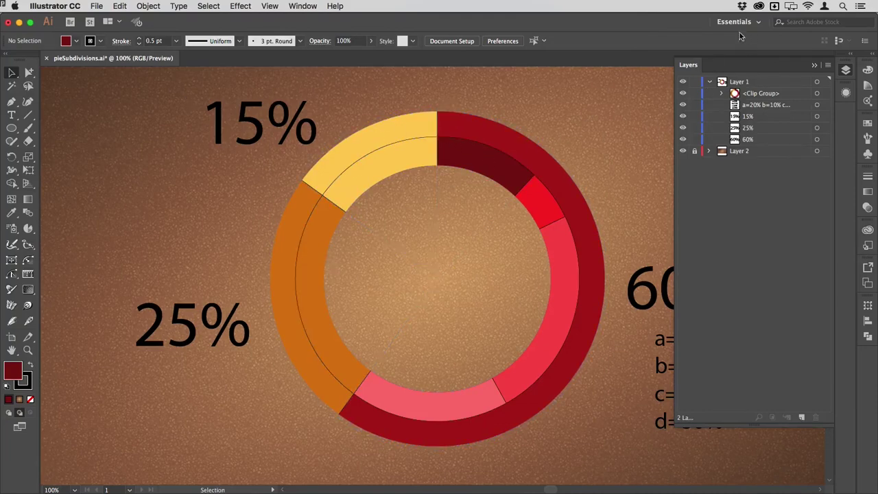
Step: Set the stroke to None on both graphs inside the Clip Group, then close Layers
{"action": "left_click", "coordinate": [710, 82]}
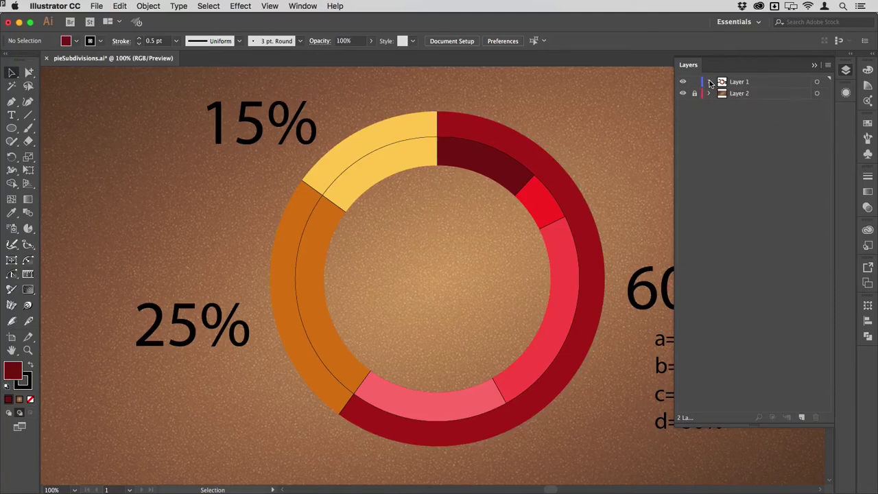
{"action": "left_click", "coordinate": [710, 81]}
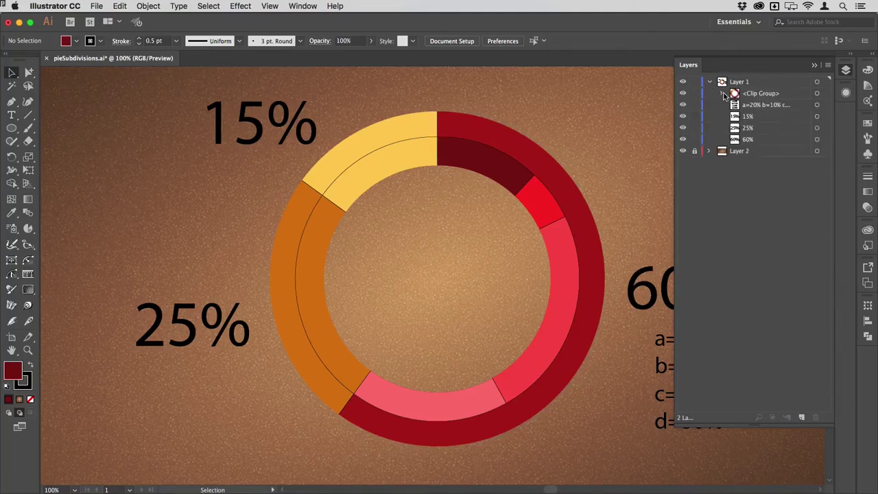
{"action": "left_click", "coordinate": [723, 94]}
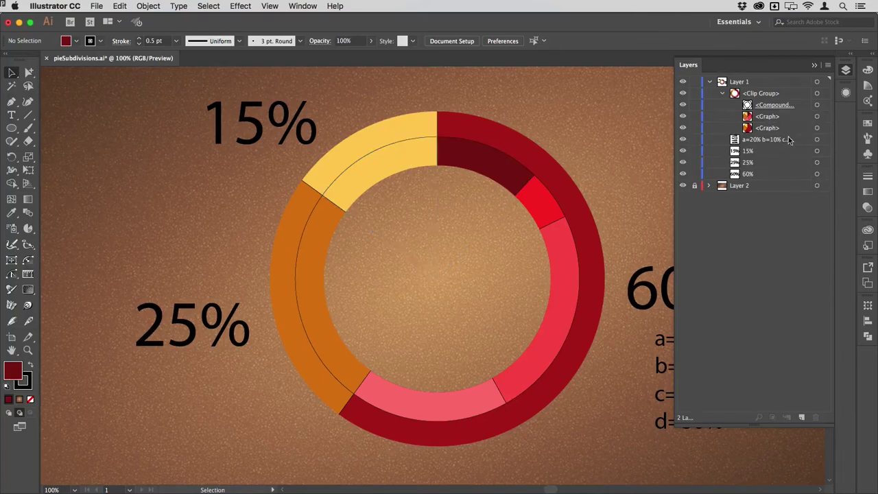
{"action": "left_click", "coordinate": [827, 117]}
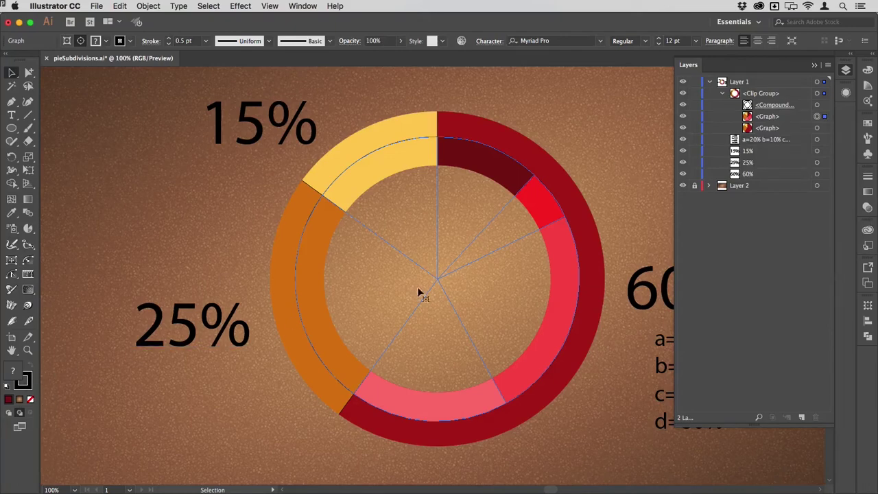
{"action": "key", "text": "x"}
{"action": "key", "text": "slash"}
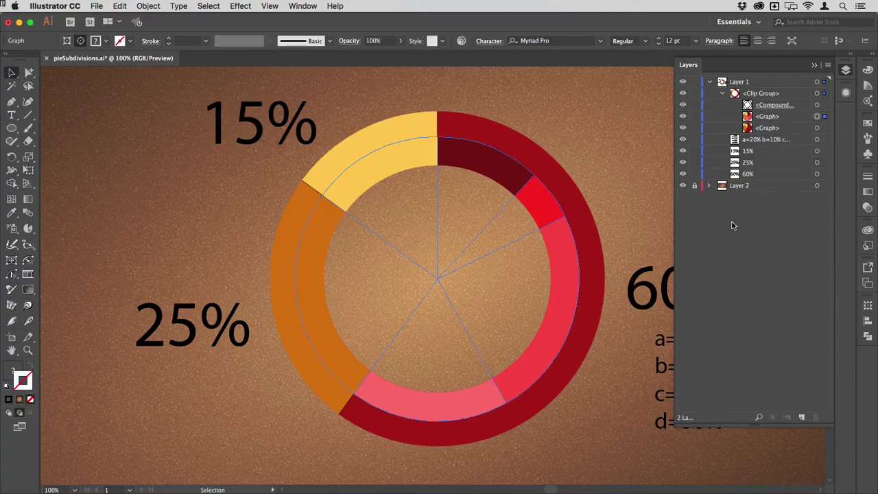
{"action": "left_click", "coordinate": [826, 128]}
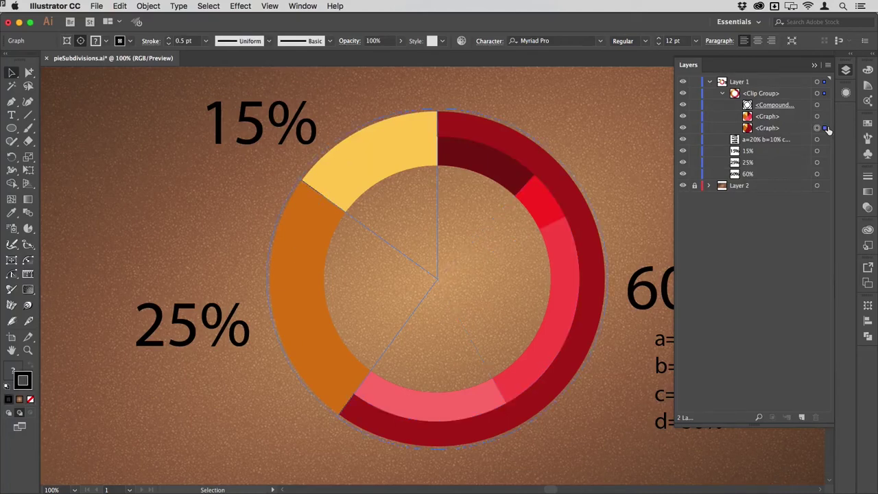
{"action": "key", "text": "slash"}
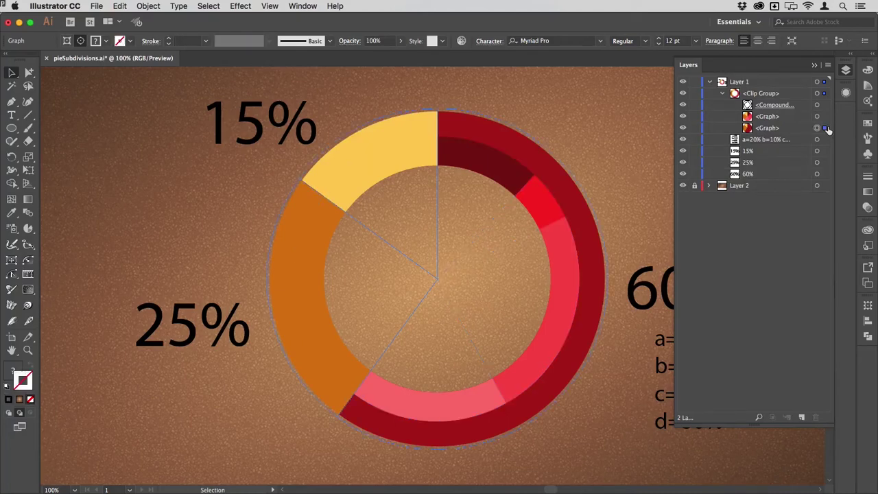
{"action": "left_click", "coordinate": [10, 72]}
{"action": "right_click", "coordinate": [388, 131]}
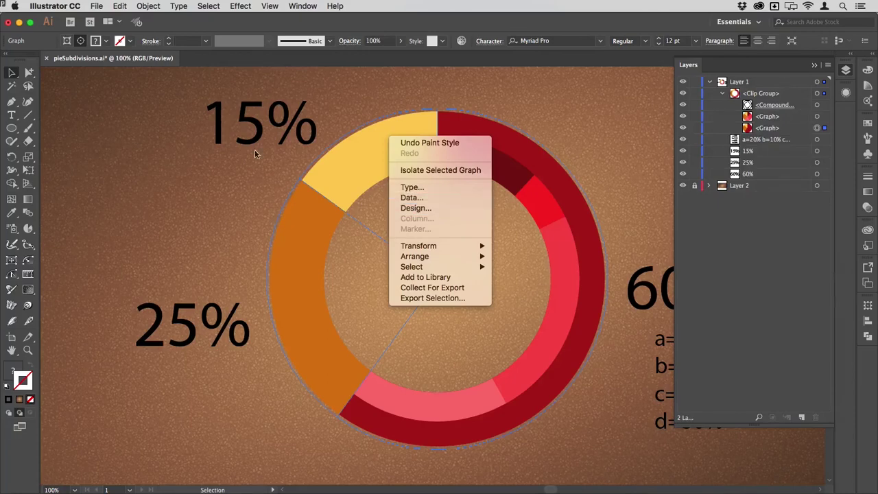
{"action": "key", "text": "Escape"}
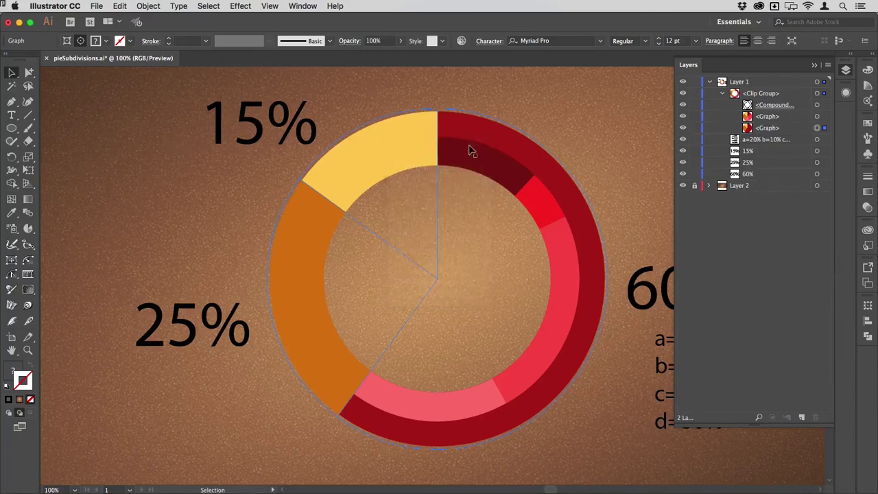
{"action": "left_click", "coordinate": [846, 70]}
{"action": "left_click", "coordinate": [142, 162]}
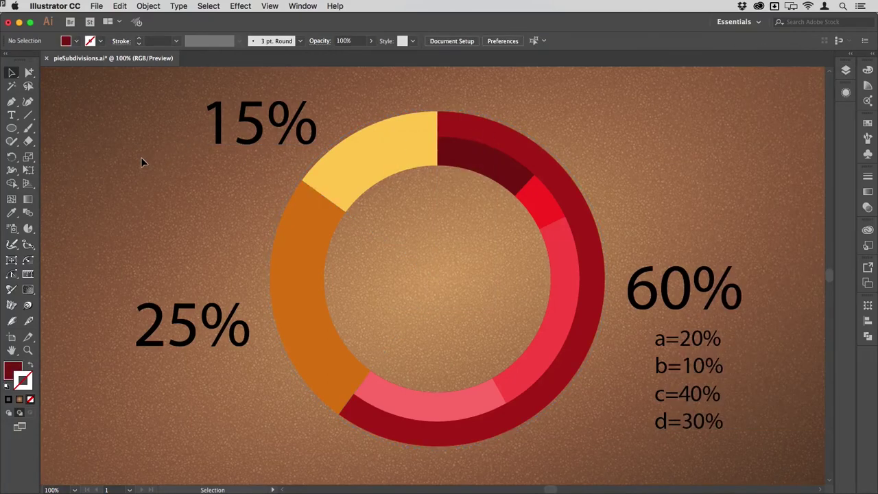